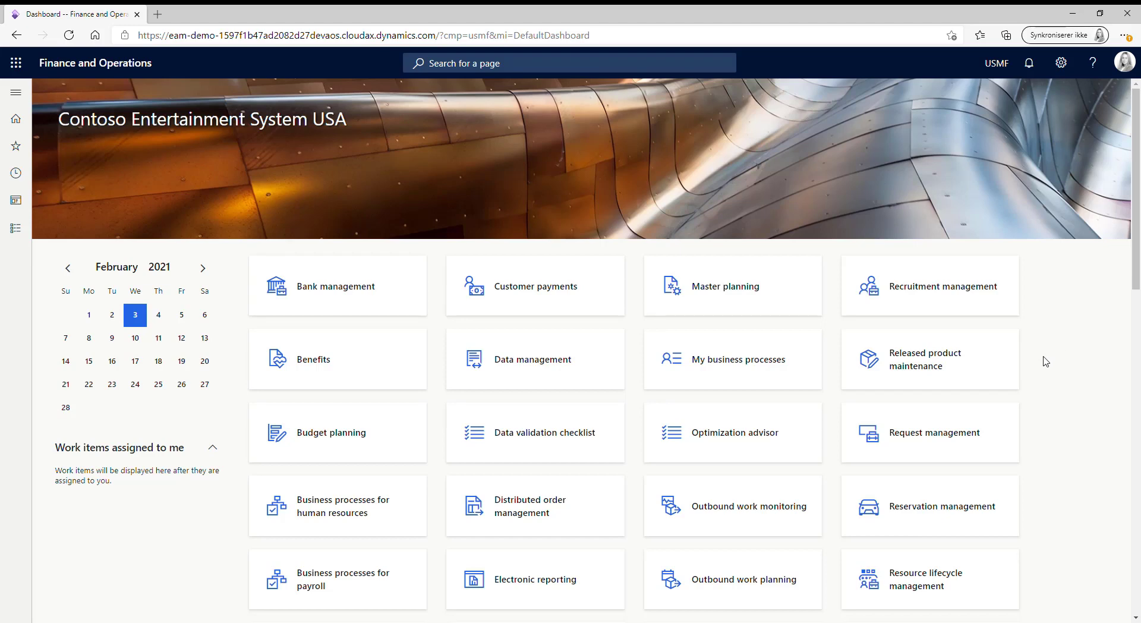
Step: Open the Asset types setup page, where Air Compressor shows Tool set to No
{"action": "left_click", "coordinate": [13, 230]}
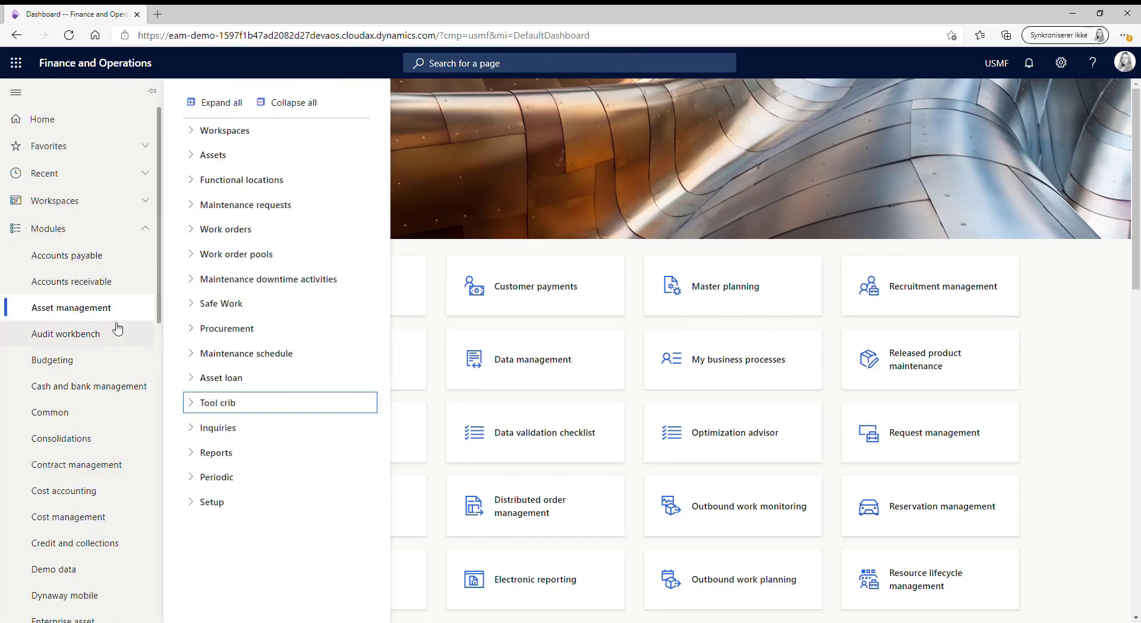
{"action": "left_click", "coordinate": [194, 404]}
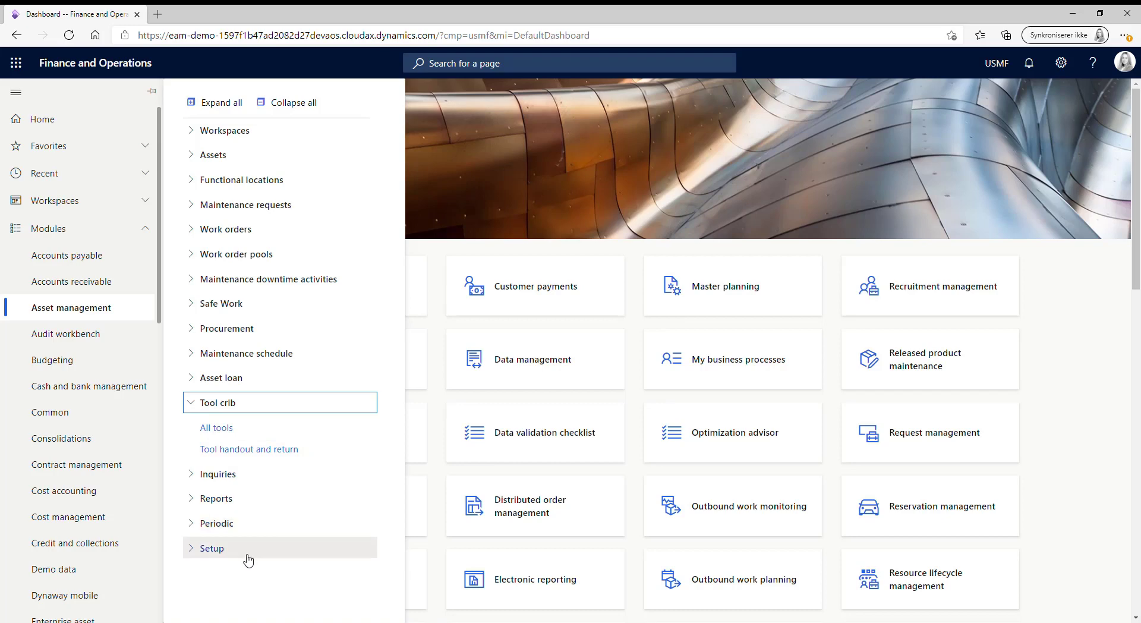
{"action": "left_click", "coordinate": [211, 552]}
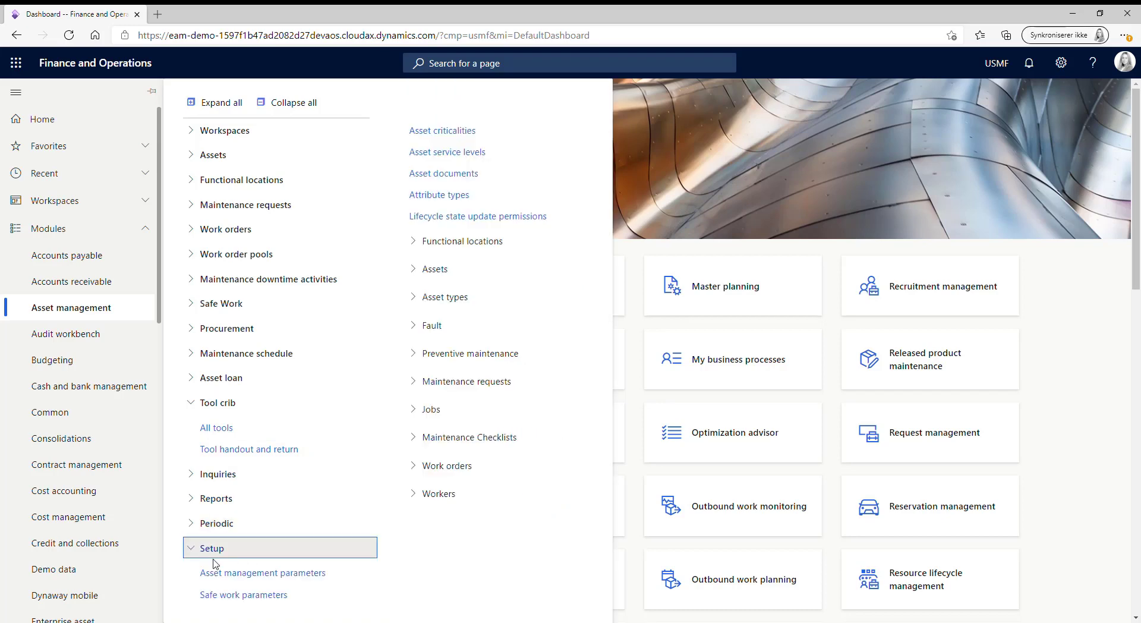
{"action": "left_click", "coordinate": [458, 298]}
{"action": "left_click", "coordinate": [457, 318]}
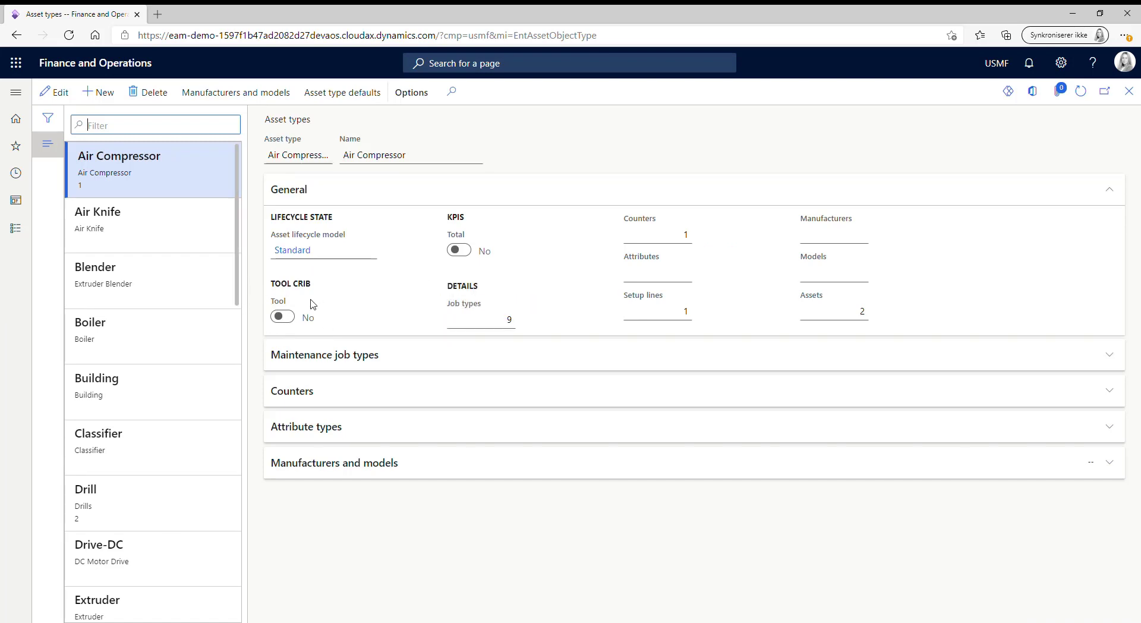
Step: Review the Drill asset type, then Grinder, showing Tool set to Yes and 20 assets
{"action": "mouse_move", "coordinate": [333, 302]}
{"action": "scroll", "coordinate": [234, 248], "scroll_direction": "down", "scroll_amount": 3}
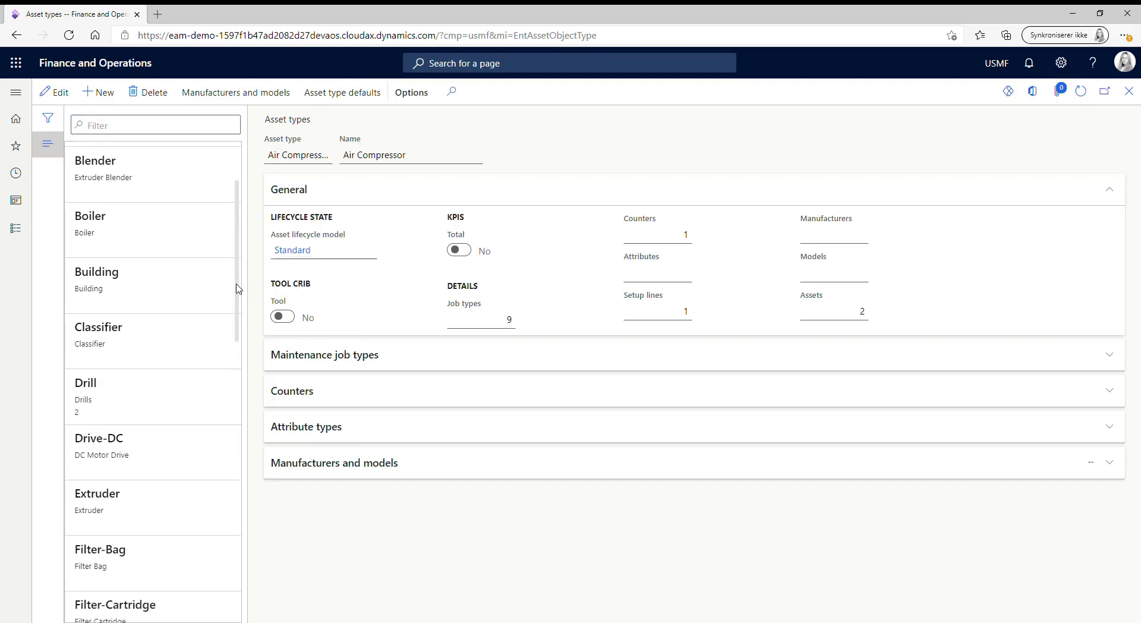
{"action": "left_click", "coordinate": [182, 346]}
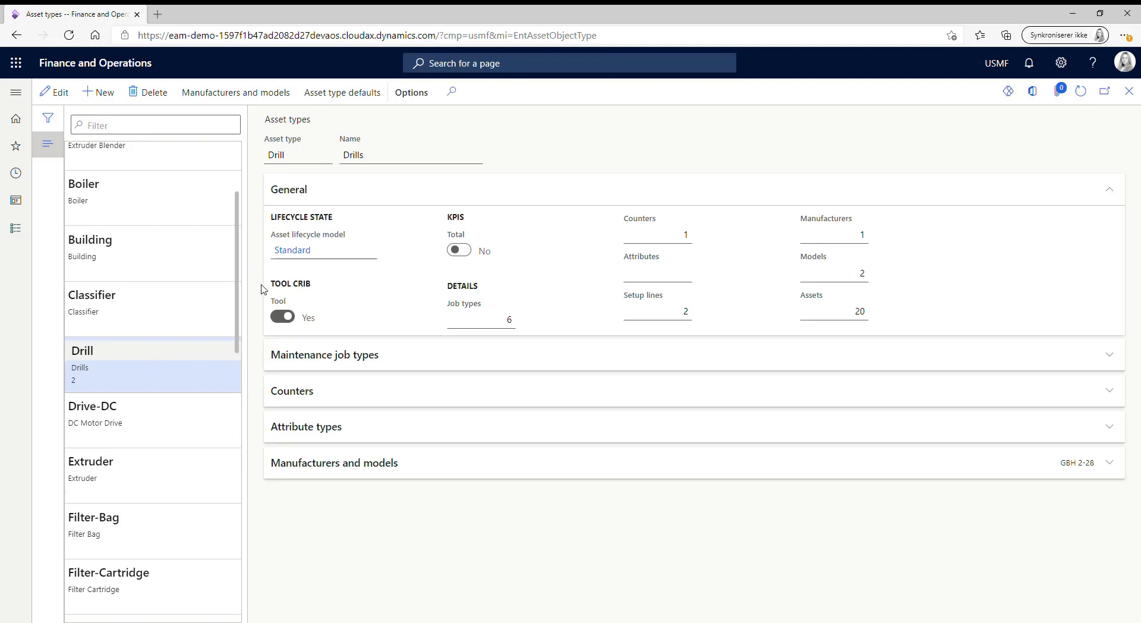
{"action": "scroll", "coordinate": [244, 345], "scroll_direction": "down", "scroll_amount": 3}
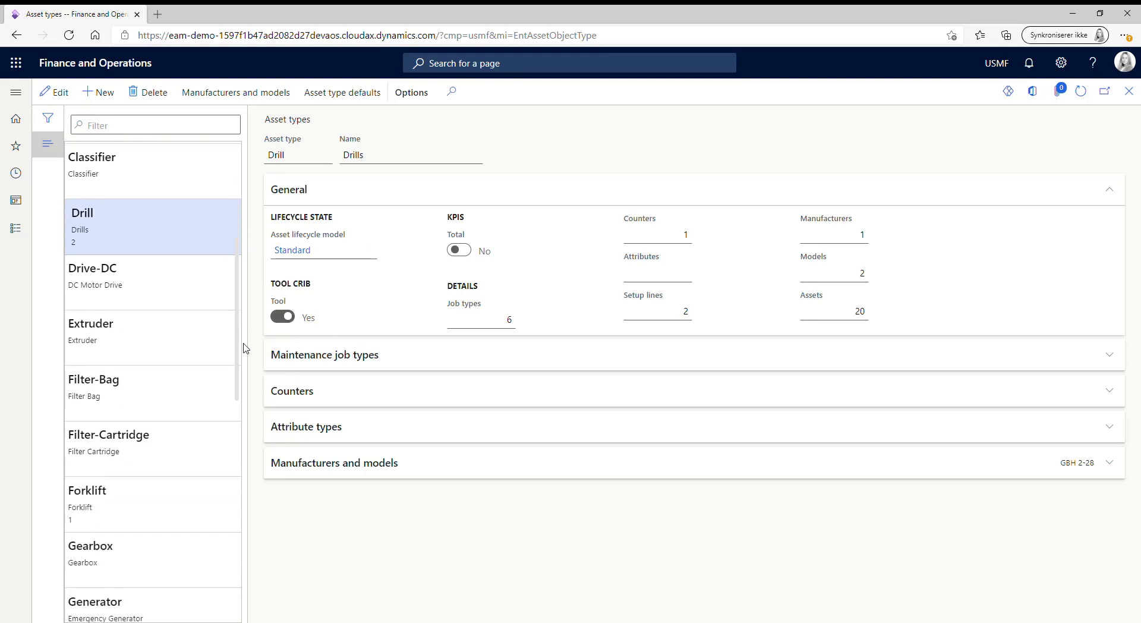
{"action": "scroll", "coordinate": [237, 386], "scroll_direction": "down", "scroll_amount": 3}
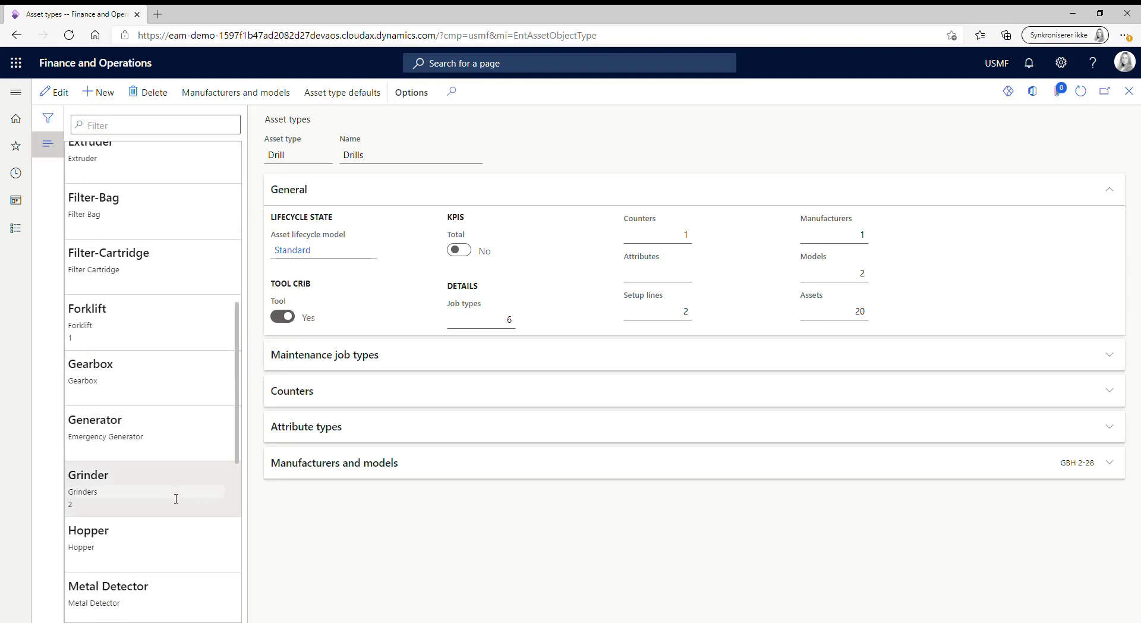
{"action": "left_click", "coordinate": [176, 498]}
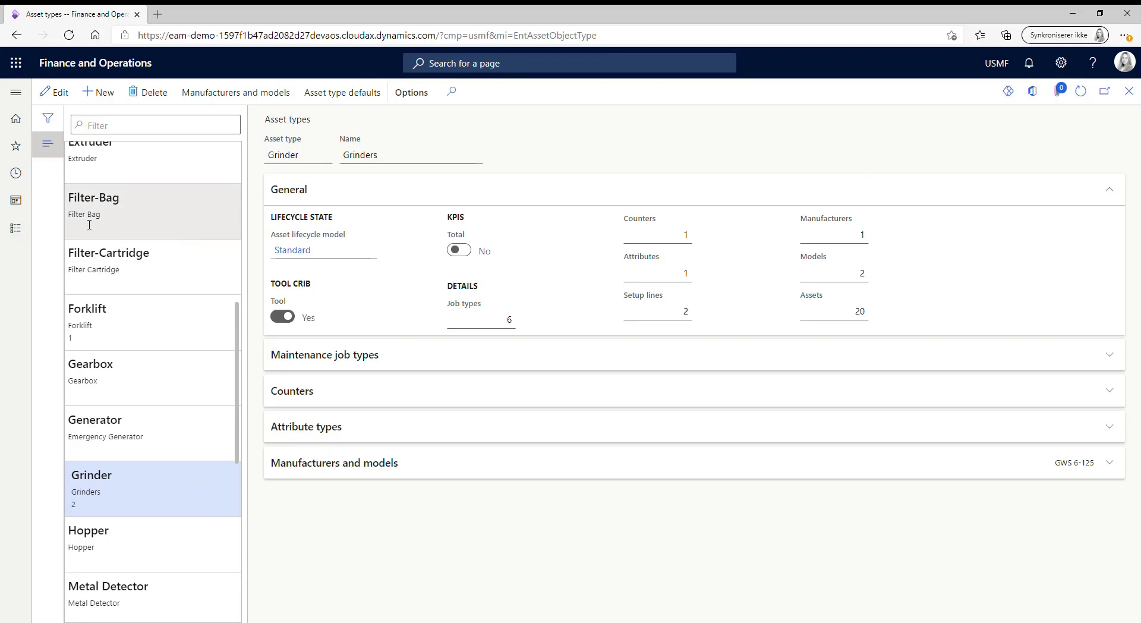
Step: Open the All tools list and scroll across its columns to see each tool's state
{"action": "left_click", "coordinate": [15, 228]}
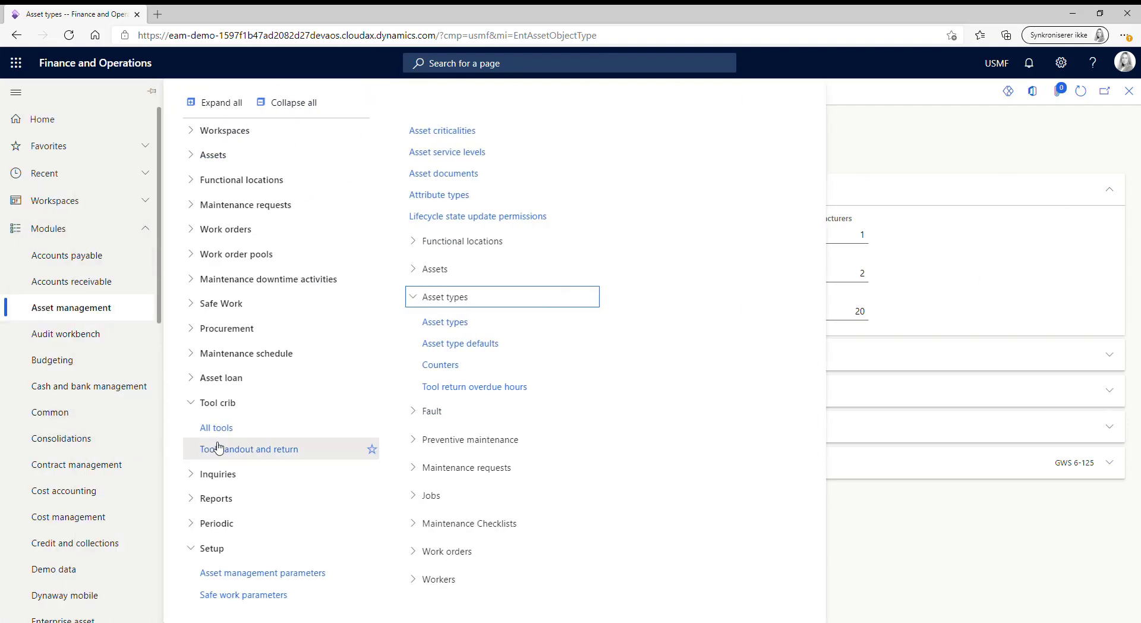
{"action": "left_click", "coordinate": [256, 435]}
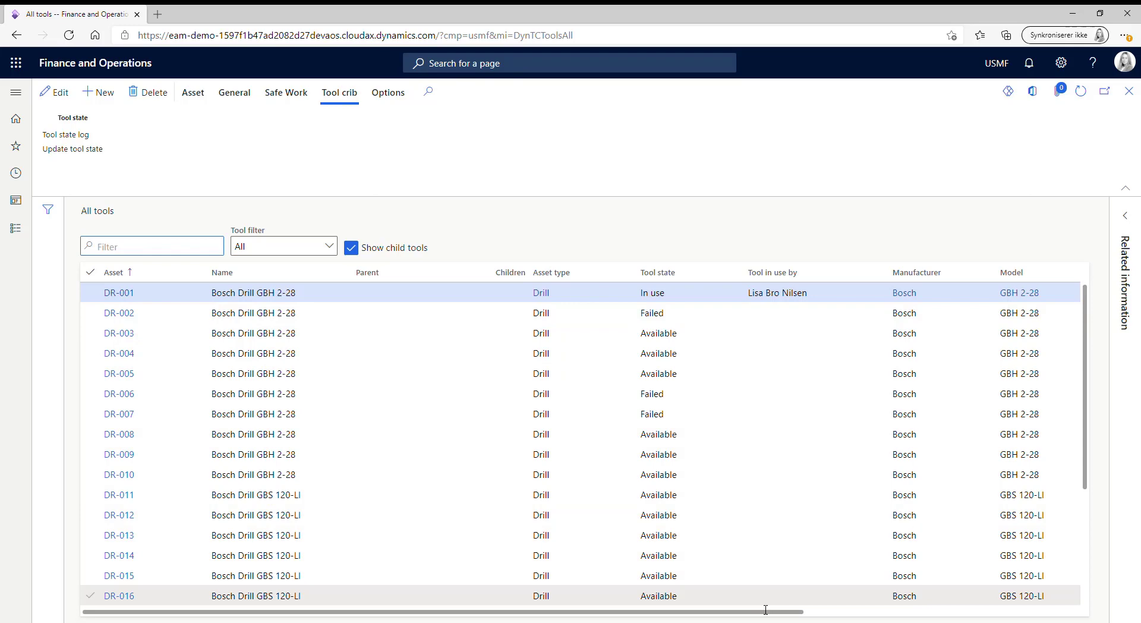
{"action": "left_click_drag", "start_coordinate": [767, 616], "coordinate": [1040, 613]}
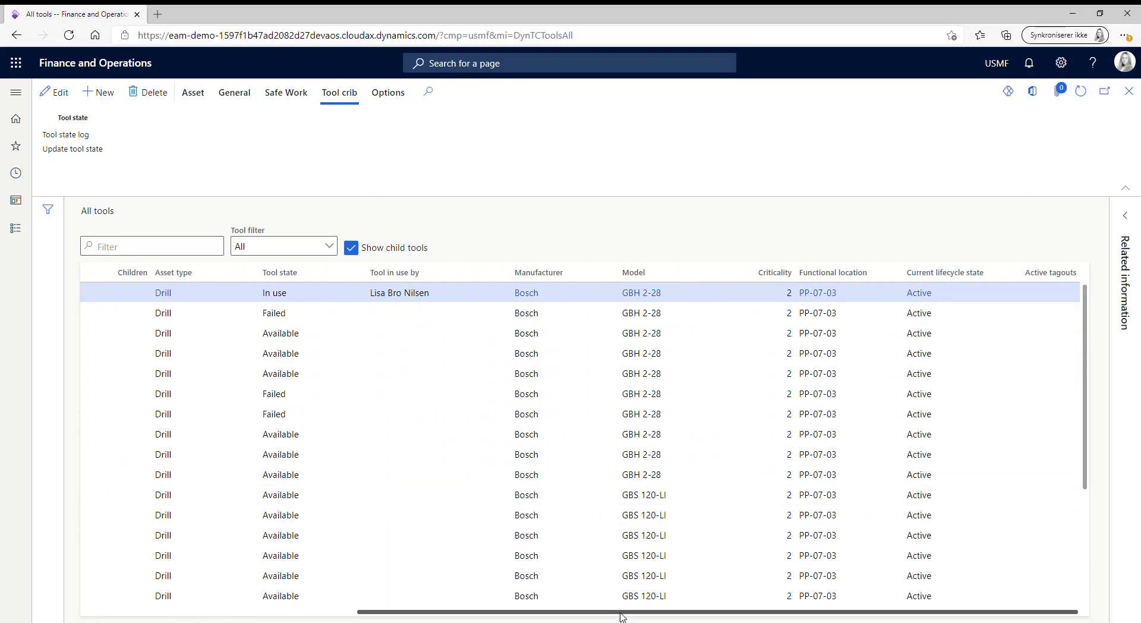
{"action": "left_click_drag", "start_coordinate": [623, 614], "coordinate": [301, 579]}
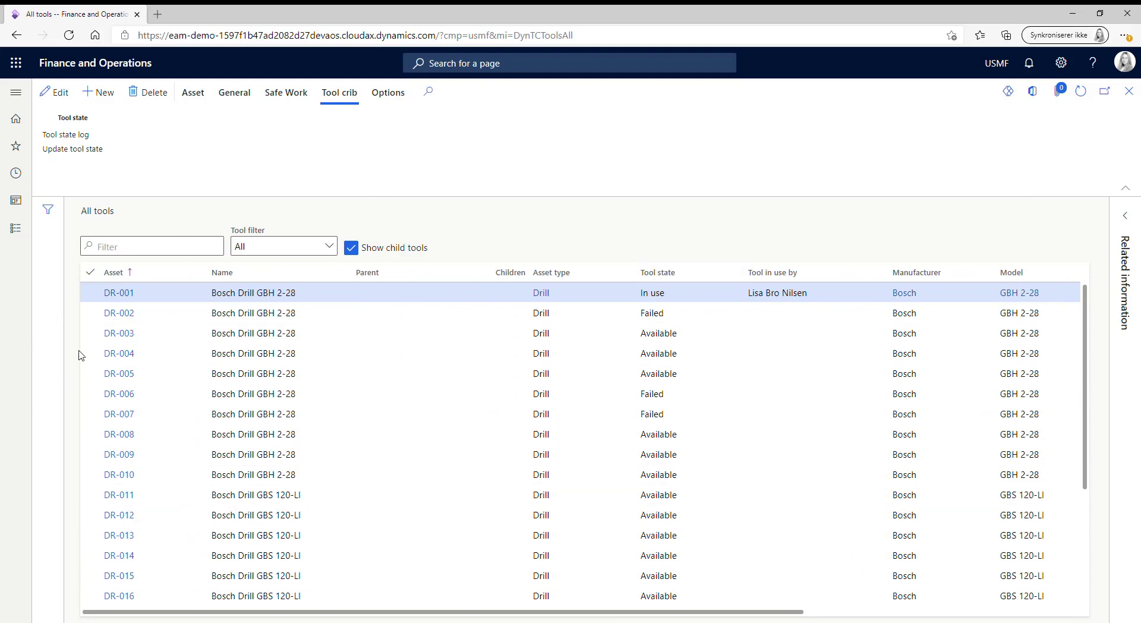
{"action": "left_click", "coordinate": [88, 298]}
{"action": "left_click", "coordinate": [90, 135]}
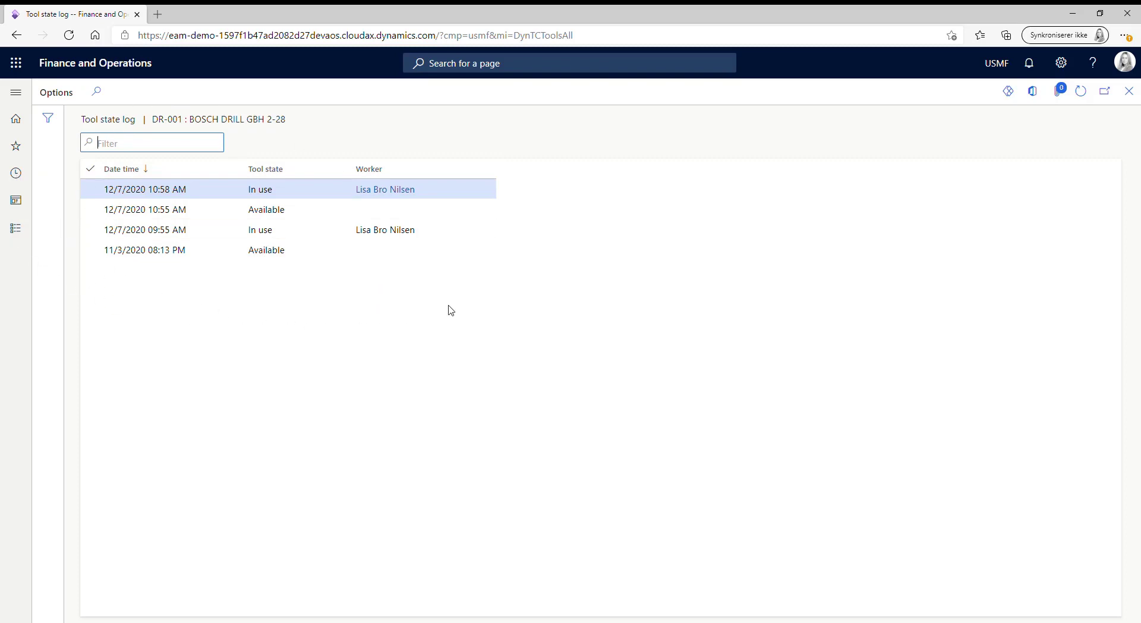
{"action": "left_click", "coordinate": [1128, 91]}
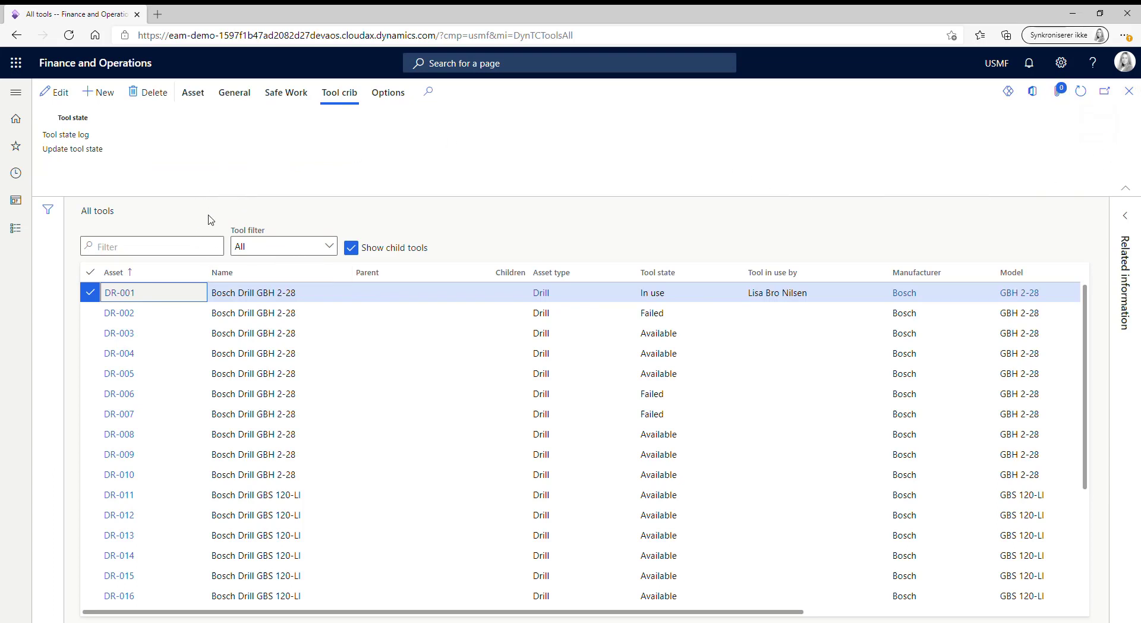
Step: Filter the tool list to In use, leaving only DR-001 and GR-006
{"action": "left_click", "coordinate": [337, 252]}
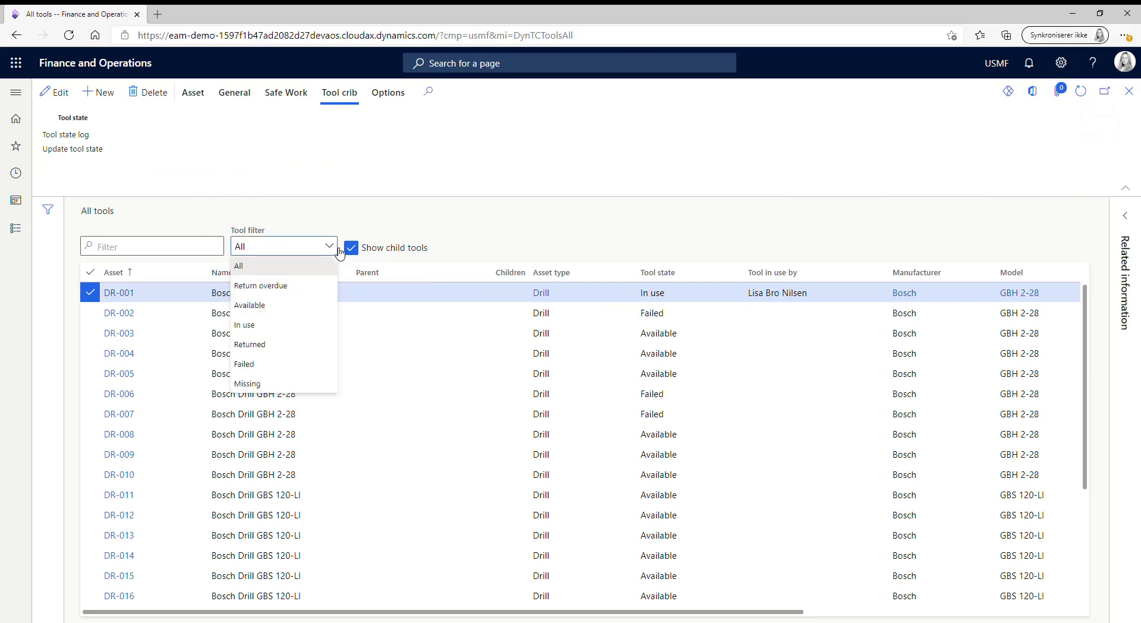
{"action": "left_click", "coordinate": [273, 325]}
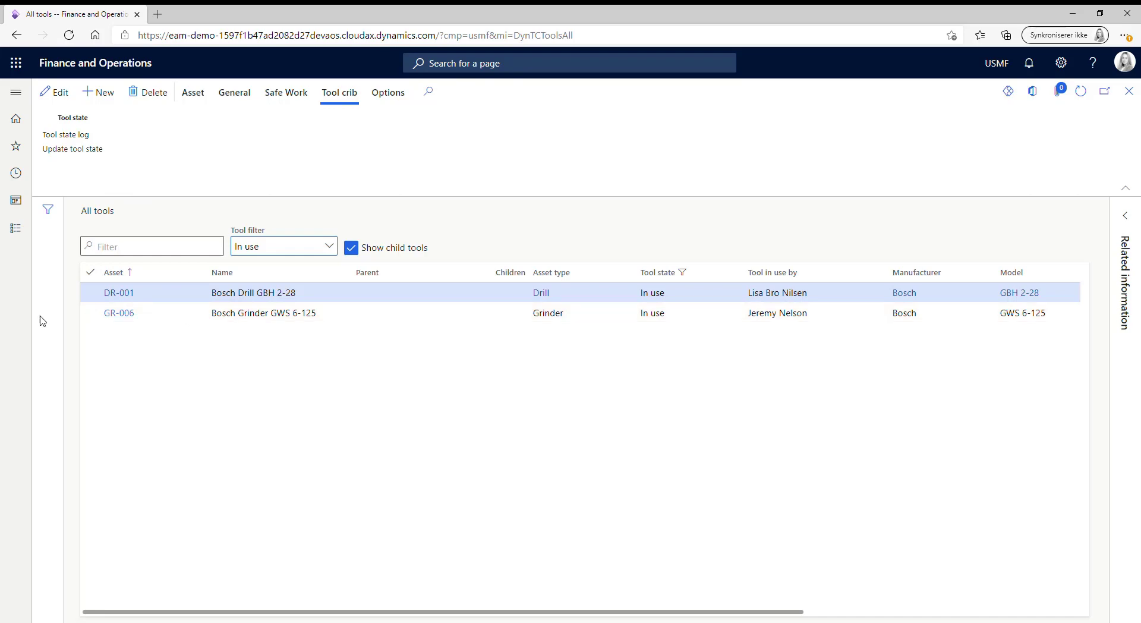
Step: Open Tool handout and return and enter the receiving worker's name
{"action": "left_click", "coordinate": [13, 234]}
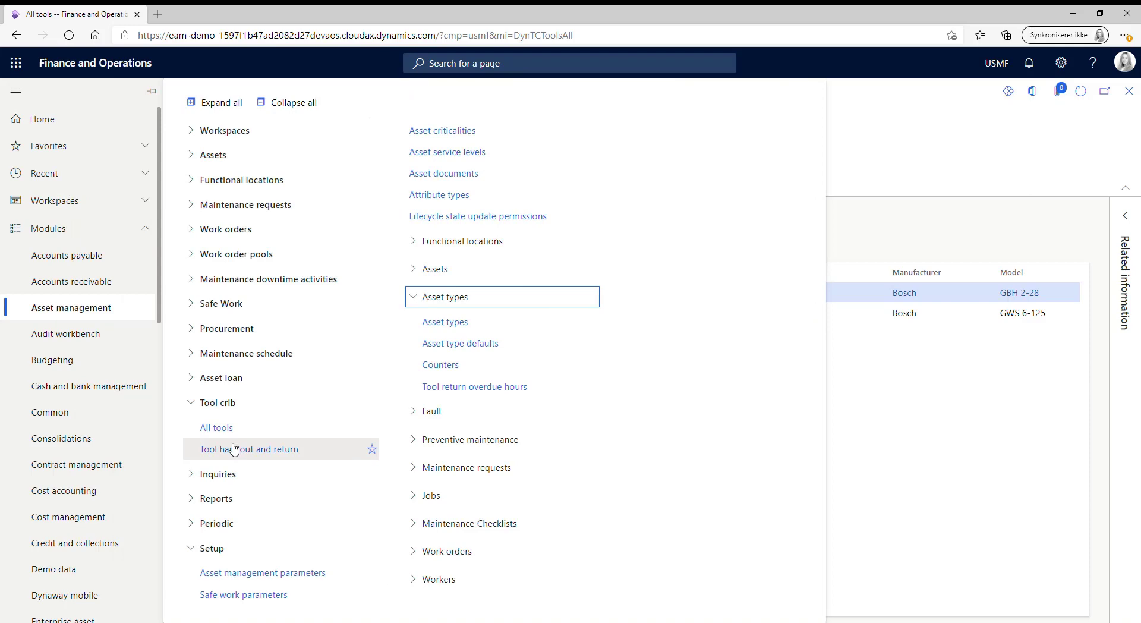
{"action": "left_click", "coordinate": [262, 450]}
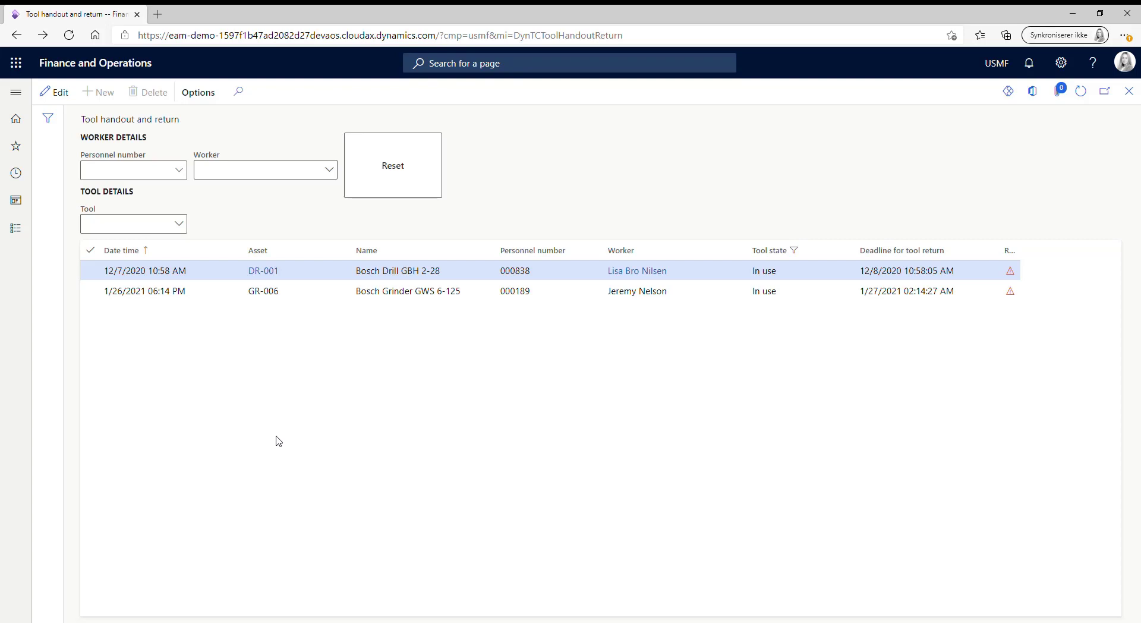
{"action": "left_click", "coordinate": [241, 182]}
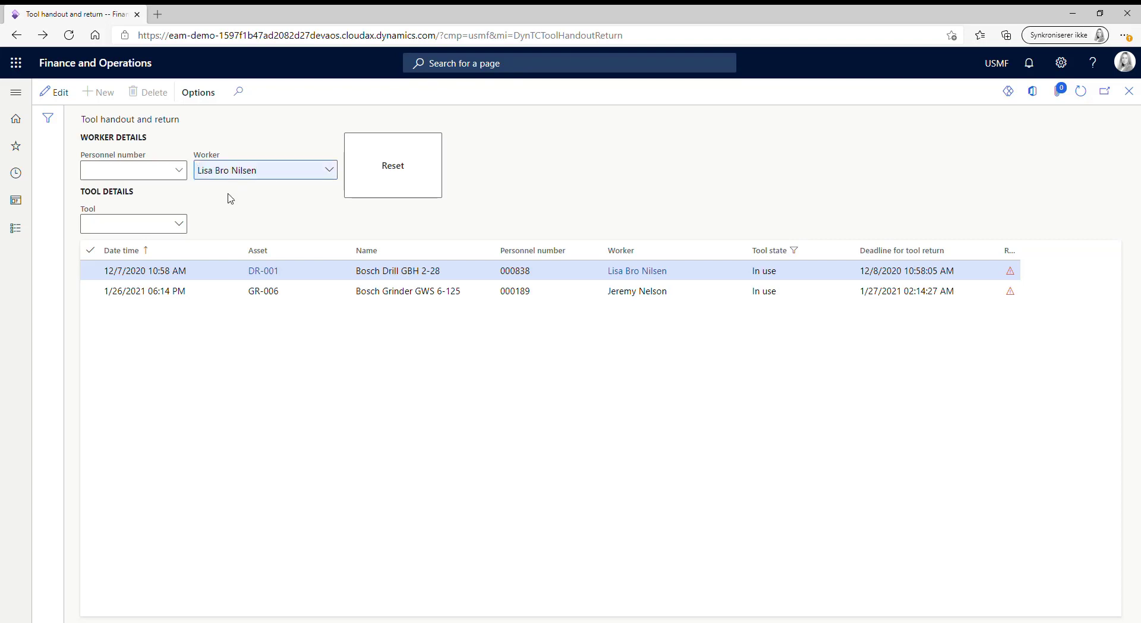
{"action": "key", "text": "Return"}
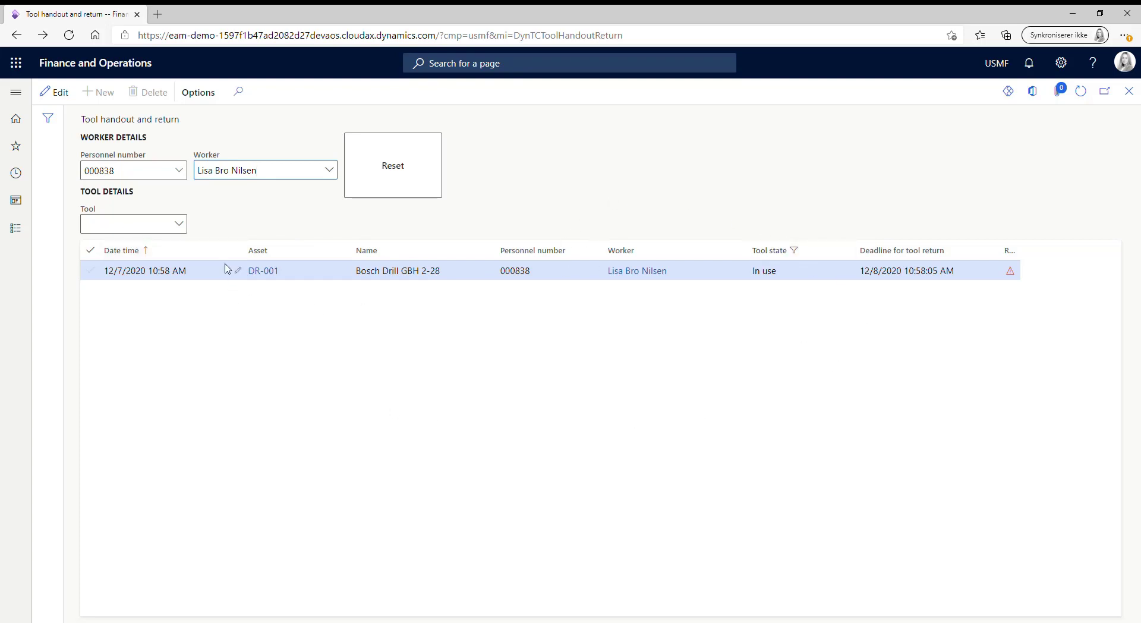
Step: Hand out drill DR-008 to the worker, then reset the worker to list all in-use tools
{"action": "left_click", "coordinate": [180, 225]}
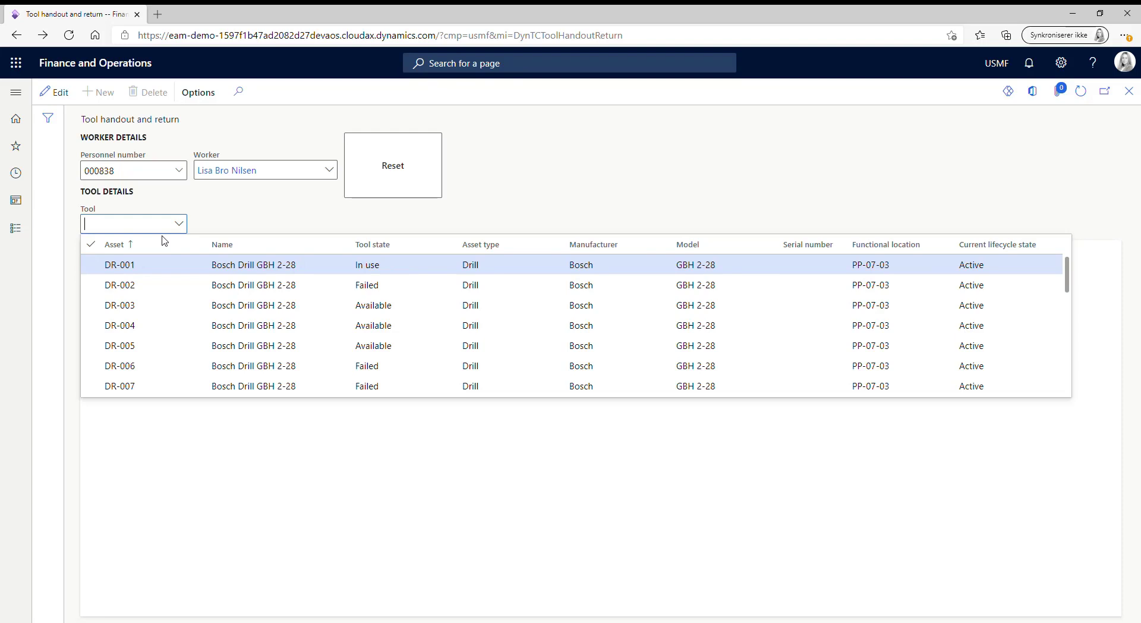
{"action": "scroll", "coordinate": [123, 366], "scroll_direction": "down", "scroll_amount": 2}
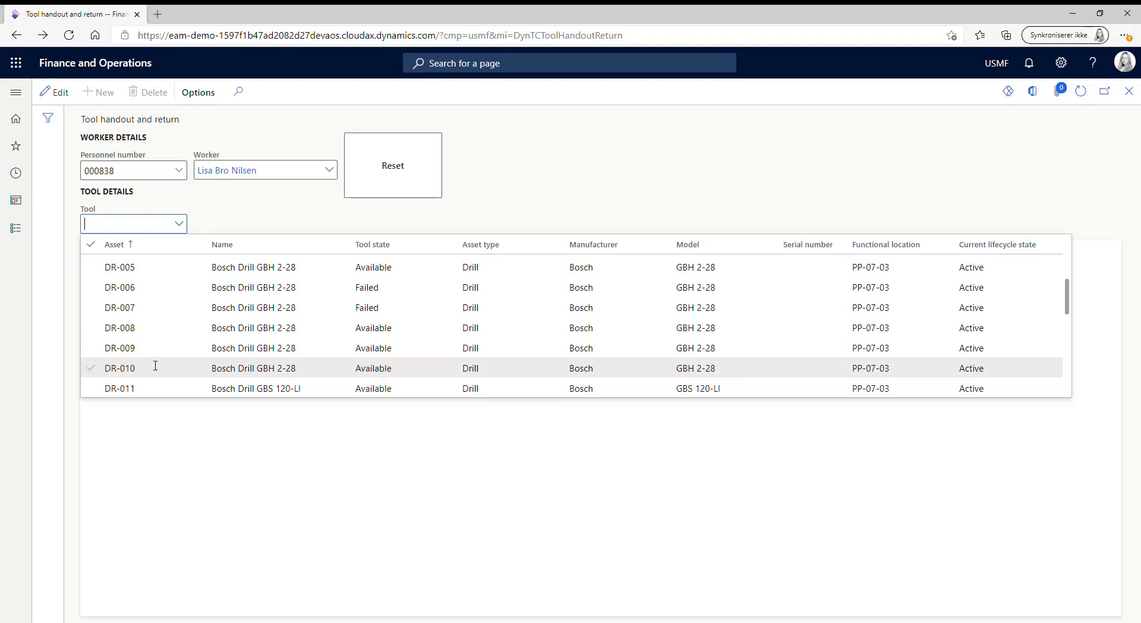
{"action": "left_click", "coordinate": [91, 329]}
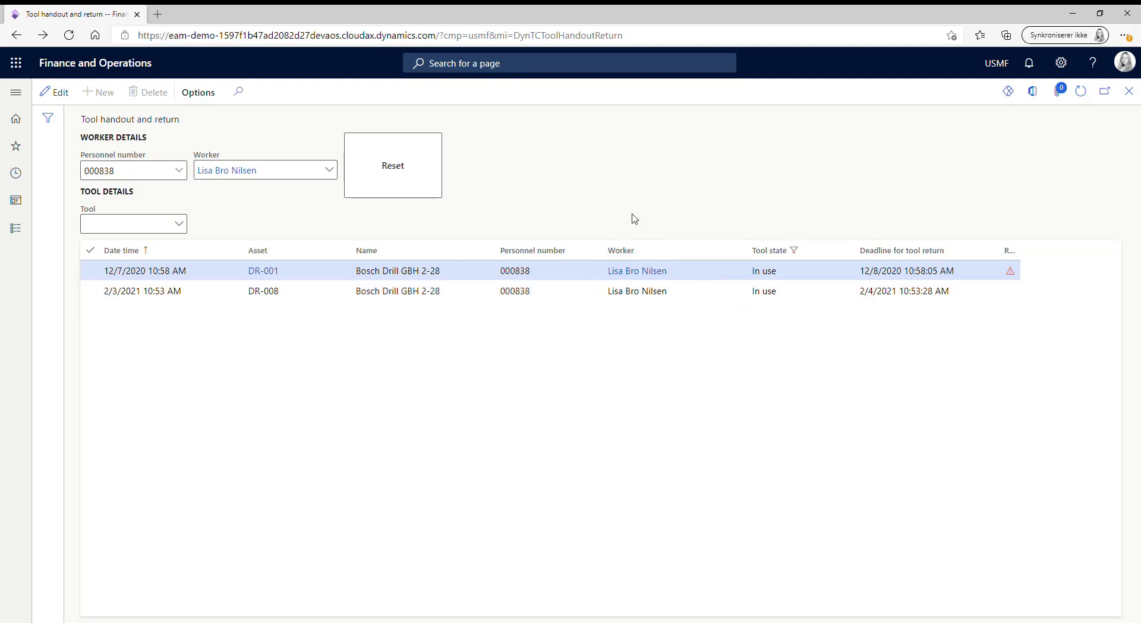
{"action": "left_click", "coordinate": [397, 182]}
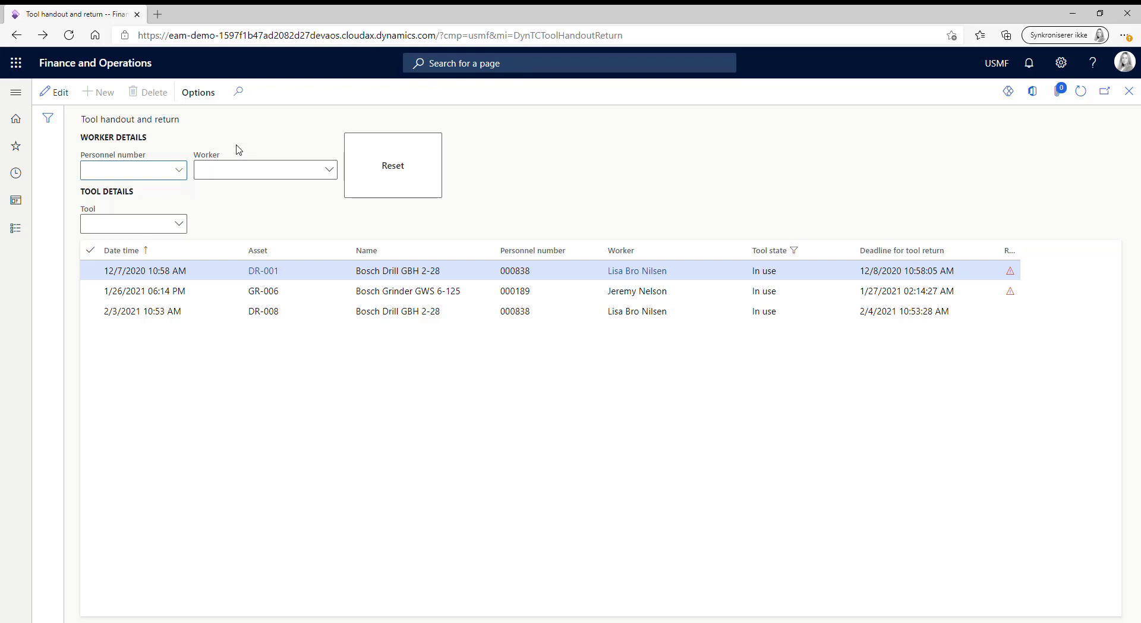
Step: Search for the worker by name in the Worker lookup and select them
{"action": "left_click", "coordinate": [331, 170]}
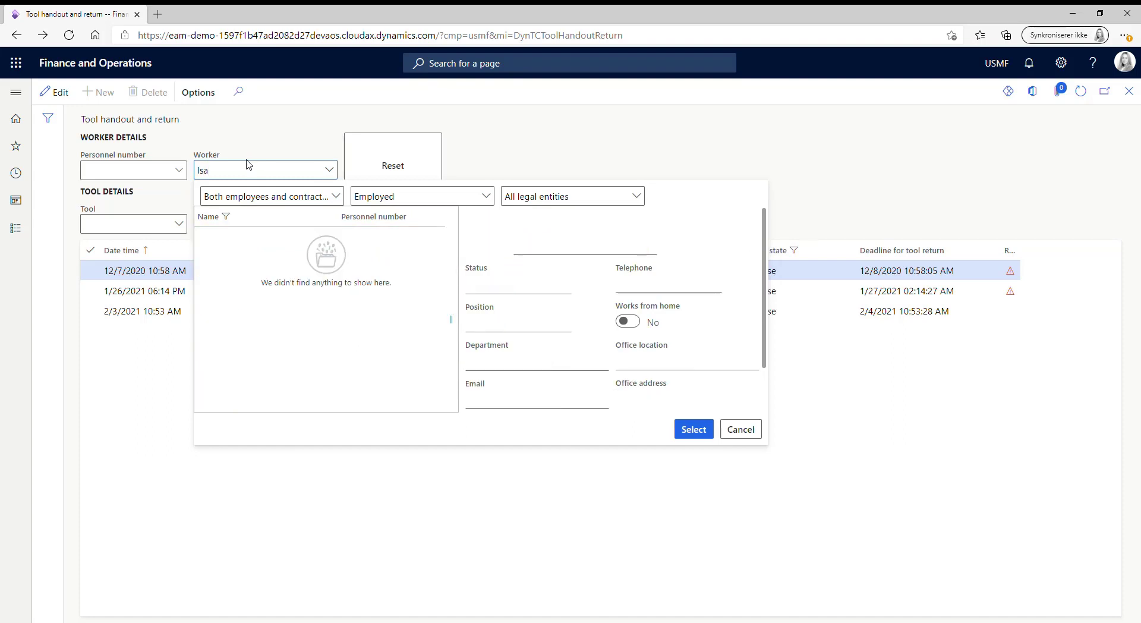
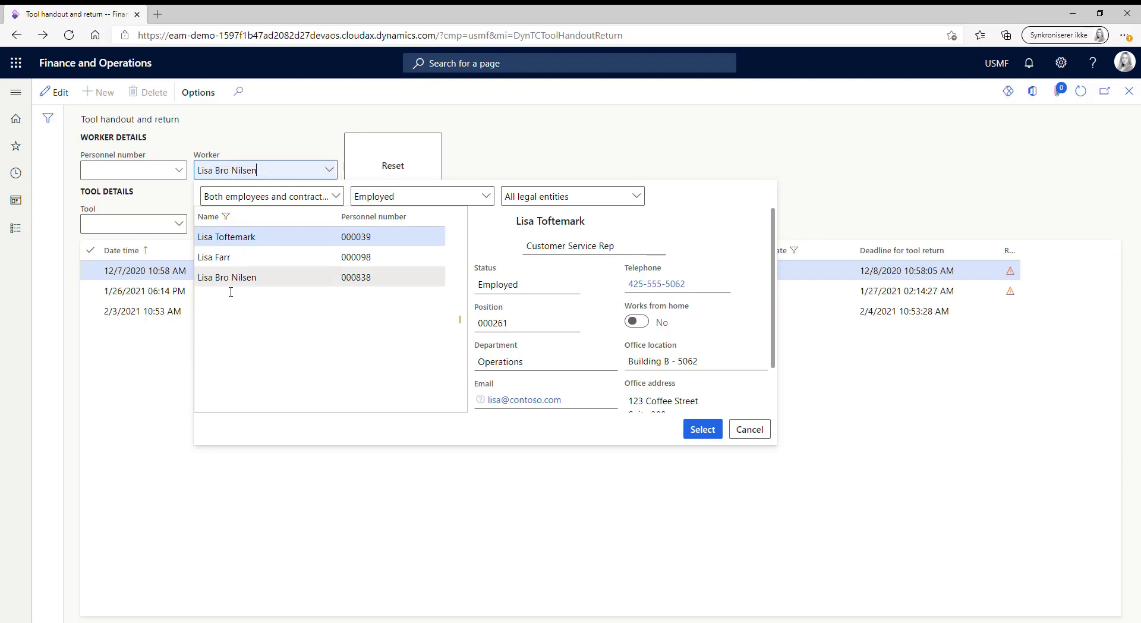
{"action": "left_click", "coordinate": [261, 278]}
{"action": "left_click", "coordinate": [701, 430]}
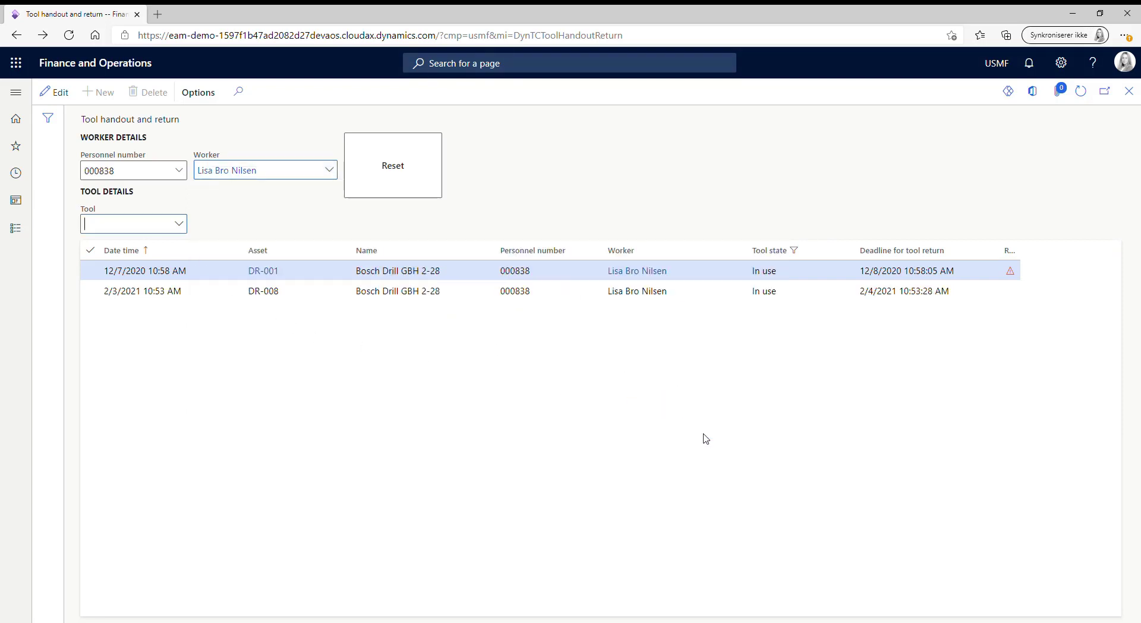
Step: Pick DR-008 in the Tool lookup to bring up its Return tool form
{"action": "left_click", "coordinate": [179, 226]}
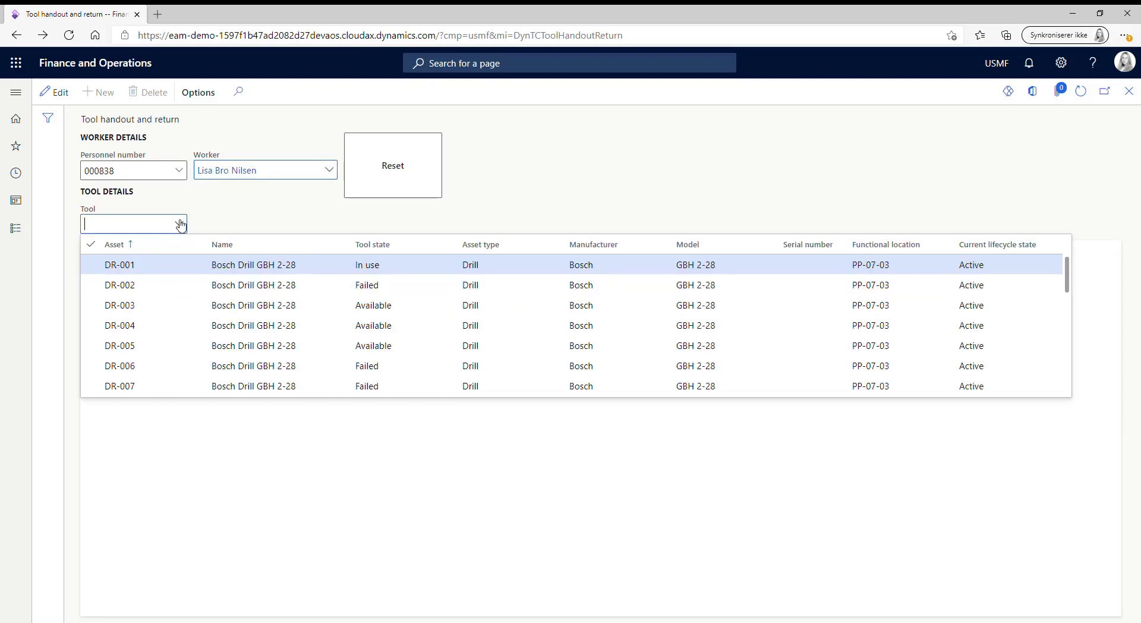
{"action": "scroll", "coordinate": [107, 365], "scroll_direction": "down", "scroll_amount": 2}
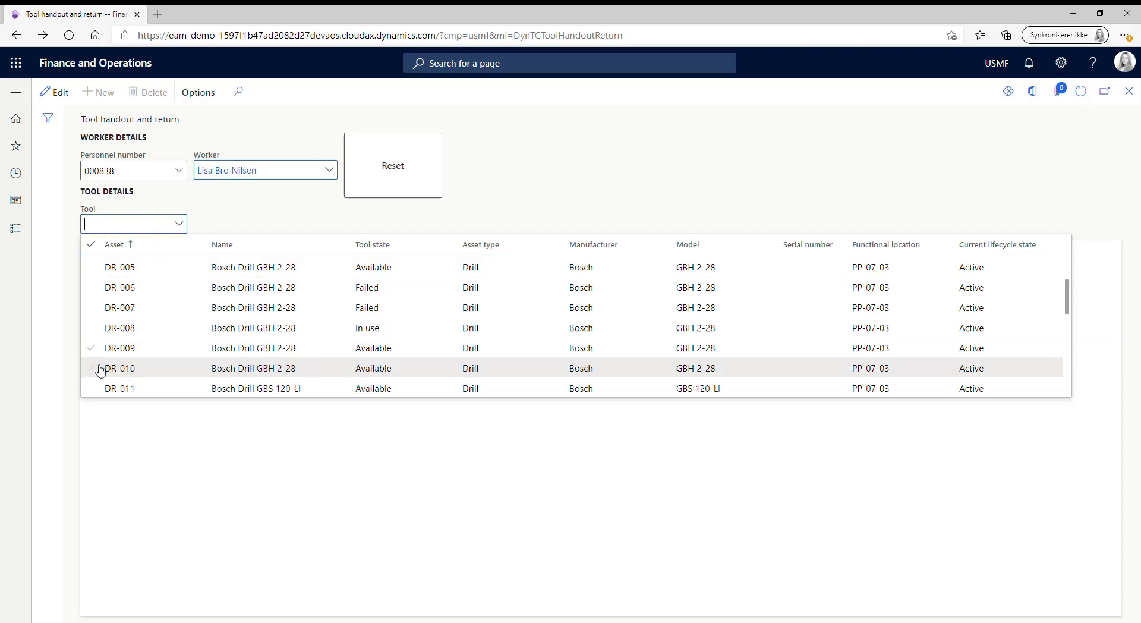
{"action": "left_click", "coordinate": [101, 329]}
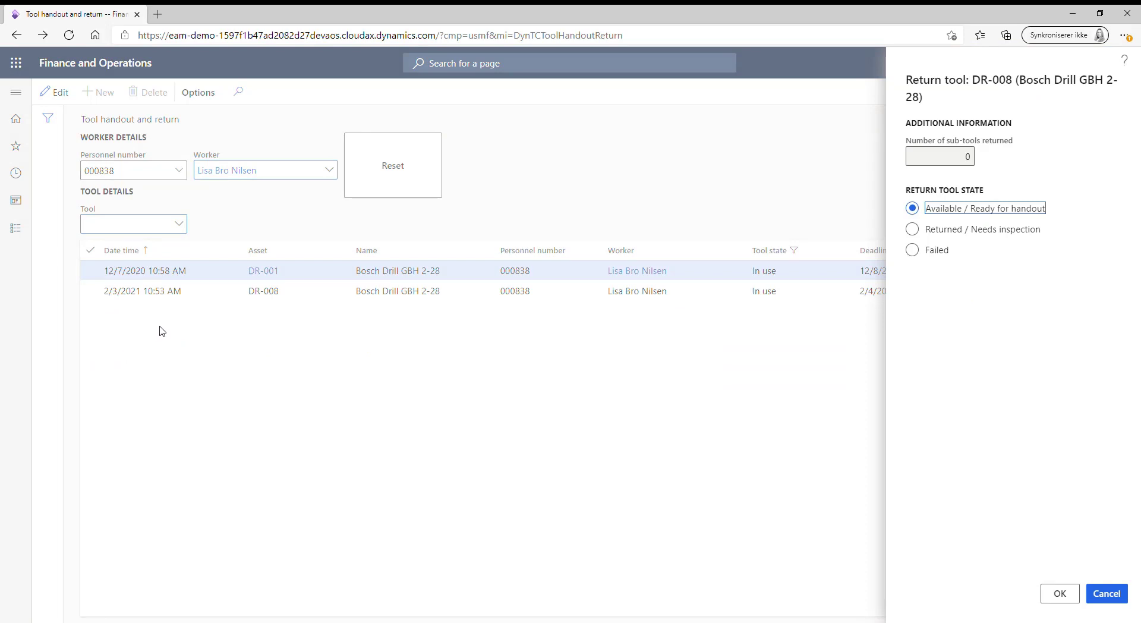
Step: Set DR-008's return tool state to Failed and scroll down to the Work order section
{"action": "left_click", "coordinate": [979, 330]}
{"action": "left_click", "coordinate": [913, 230]}
{"action": "left_click", "coordinate": [913, 250]}
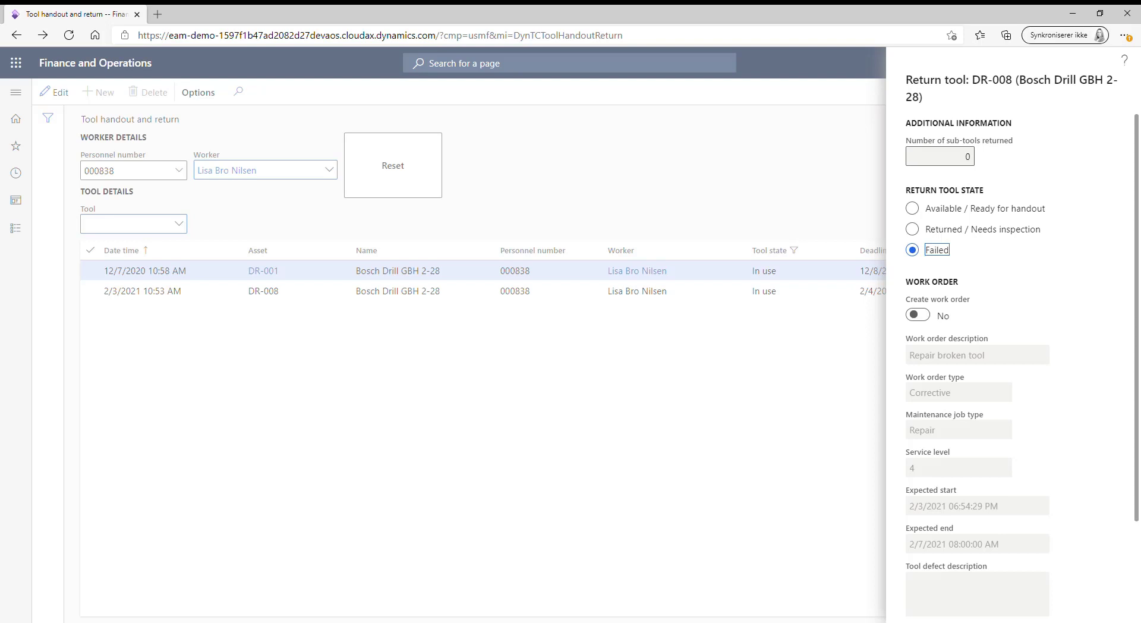
{"action": "scroll", "coordinate": [966, 223], "scroll_direction": "down", "scroll_amount": 3}
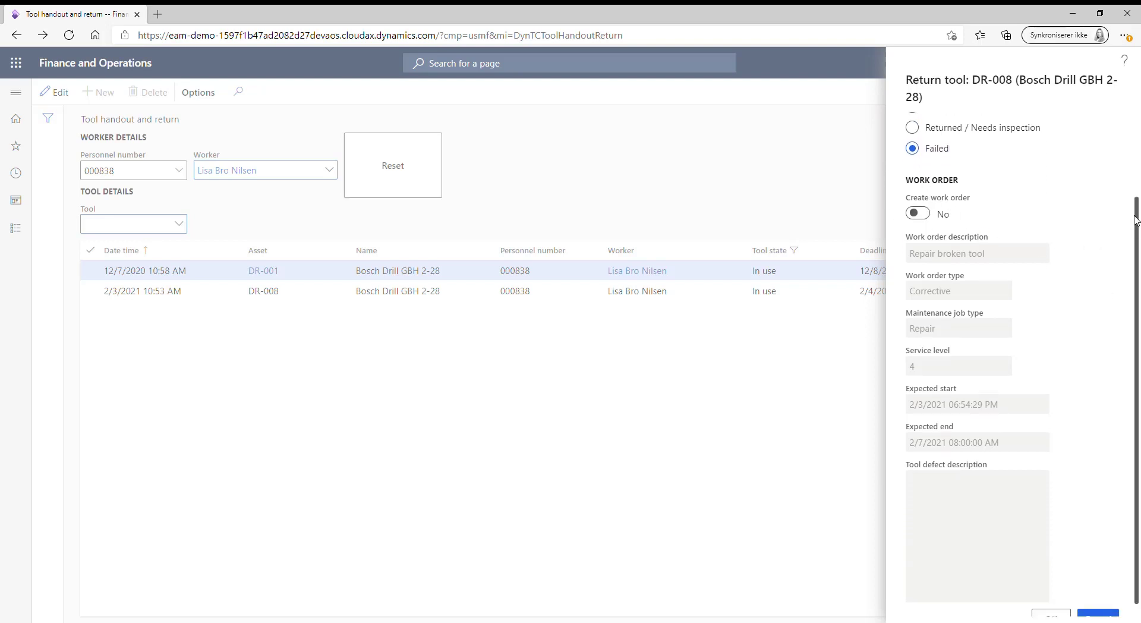
{"action": "scroll", "coordinate": [1129, 225], "scroll_direction": "down", "scroll_amount": 1}
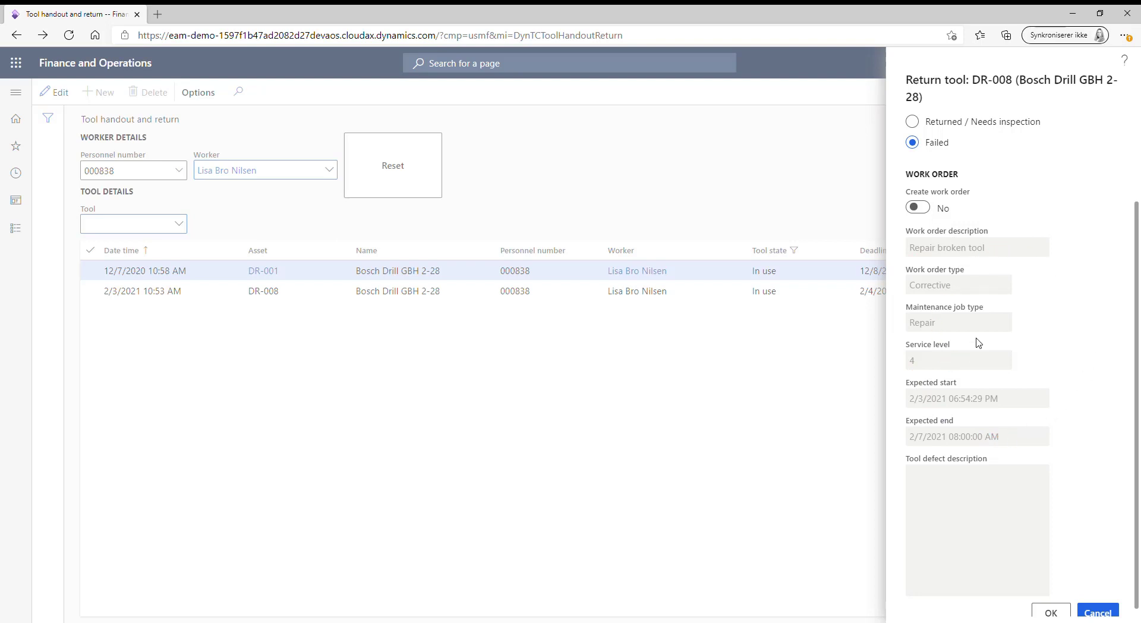
Step: Set Create work order to Yes with Corrective type and confirm DR-008's failed return
{"action": "left_click", "coordinate": [926, 209]}
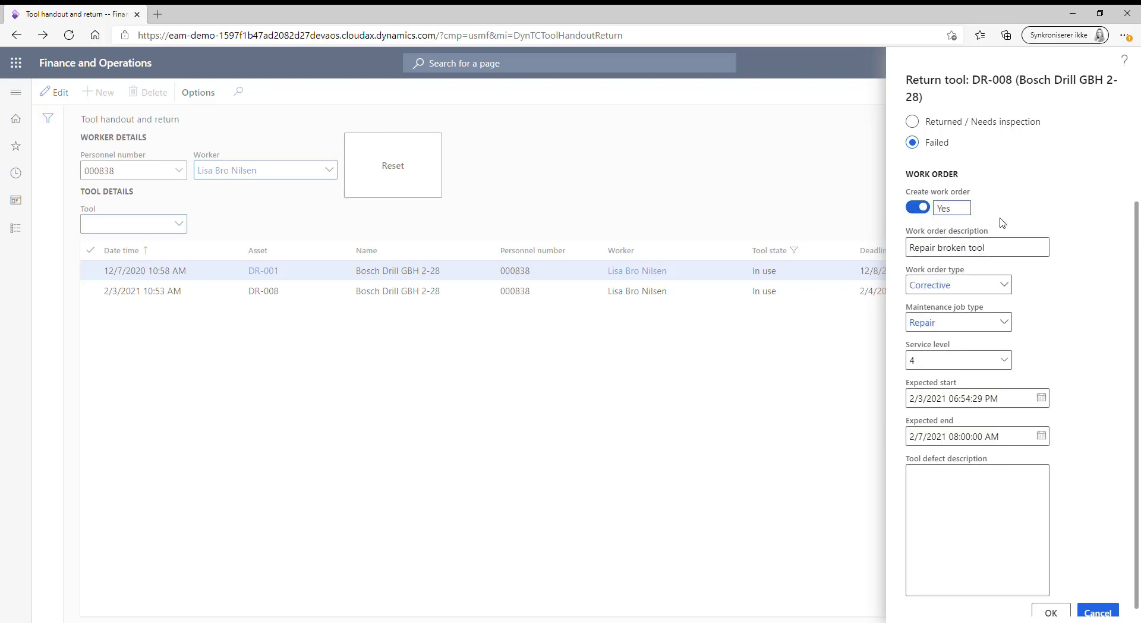
{"action": "left_click", "coordinate": [1011, 254]}
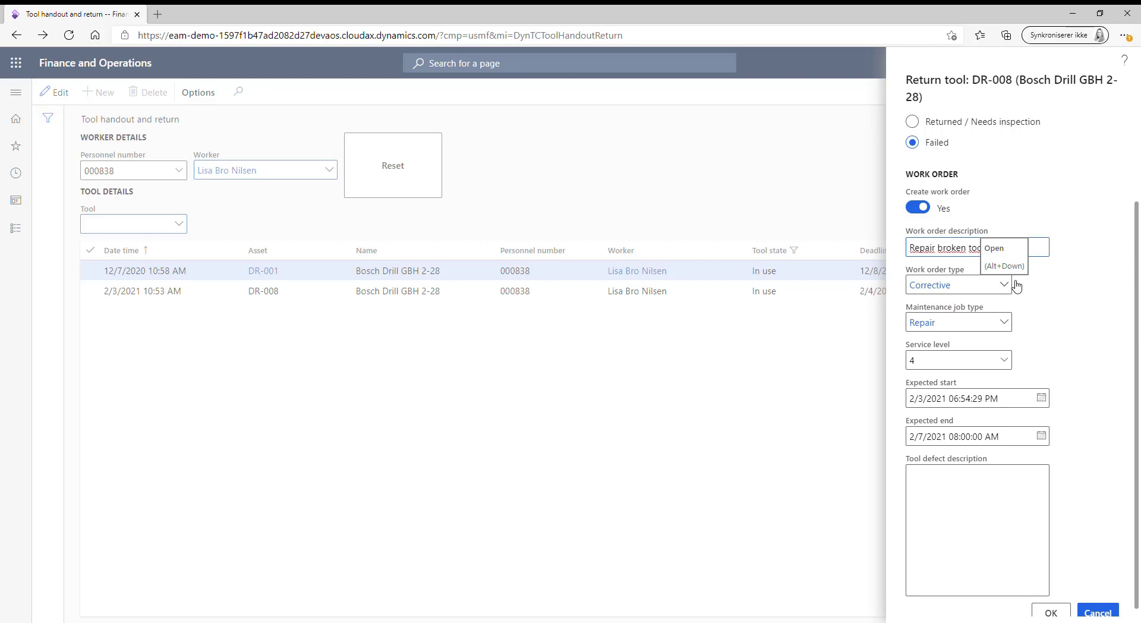
{"action": "left_click", "coordinate": [1013, 286]}
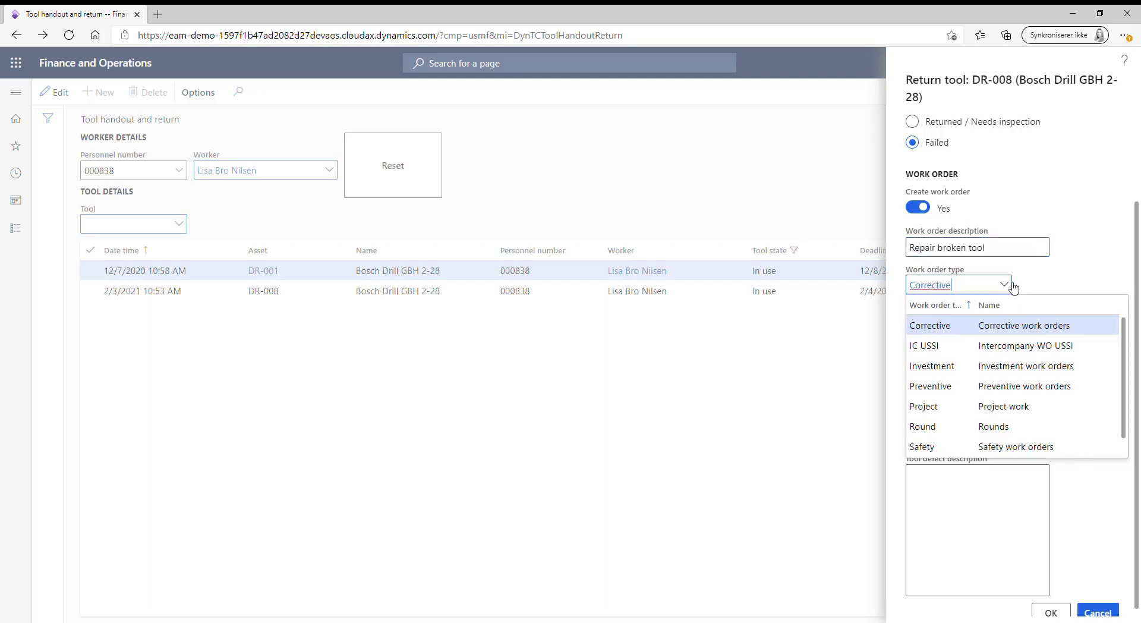
{"action": "left_click", "coordinate": [1013, 286]}
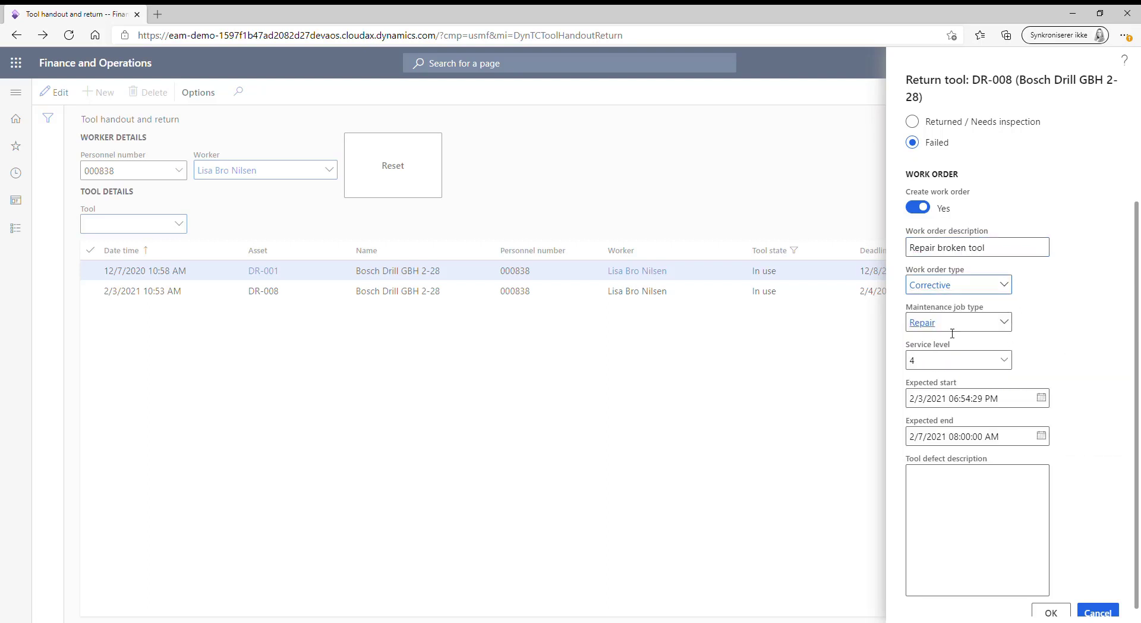
{"action": "scroll", "coordinate": [1131, 267], "scroll_direction": "down", "scroll_amount": 1}
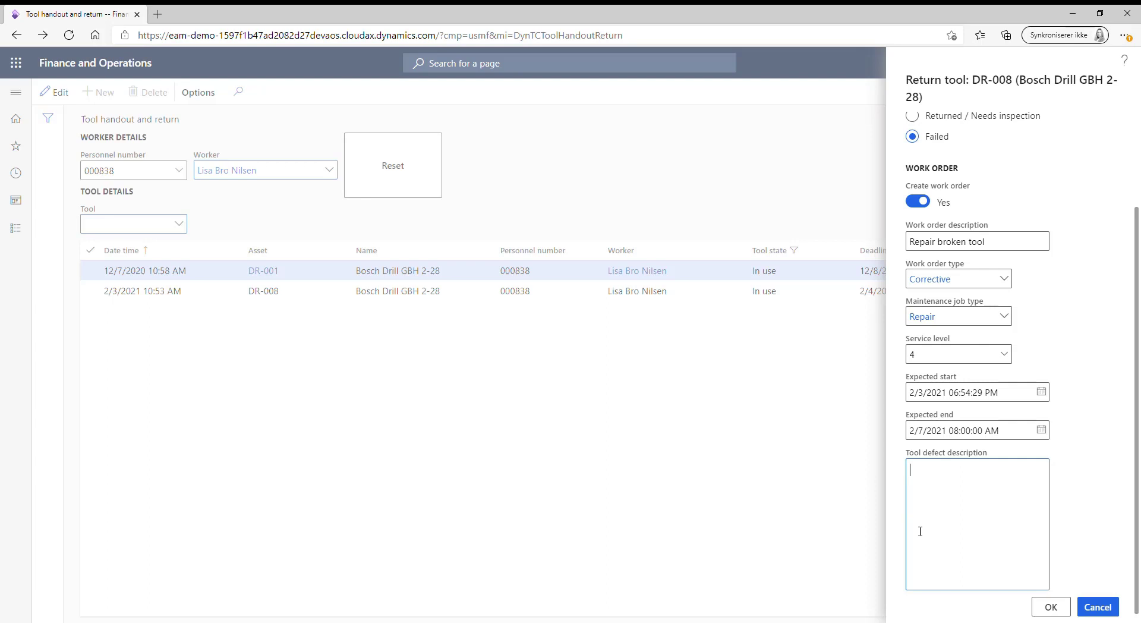
{"action": "left_click", "coordinate": [1052, 608]}
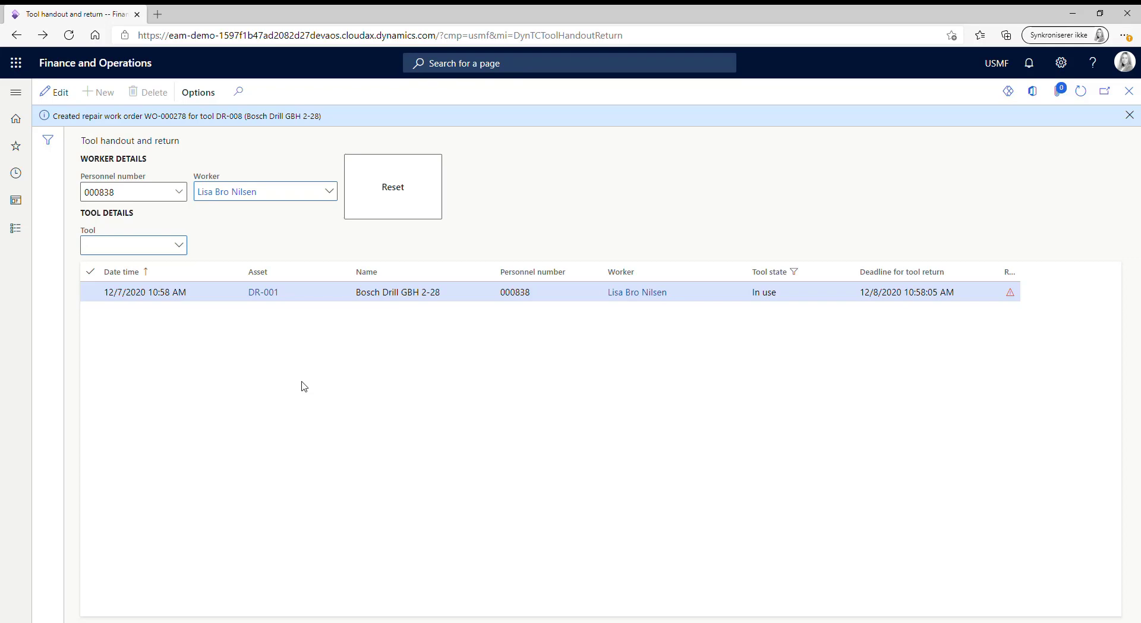
Step: Show the Tool crib parameters: Corrective, Repair, service level 4, location PP-07-03
{"action": "left_click", "coordinate": [23, 236]}
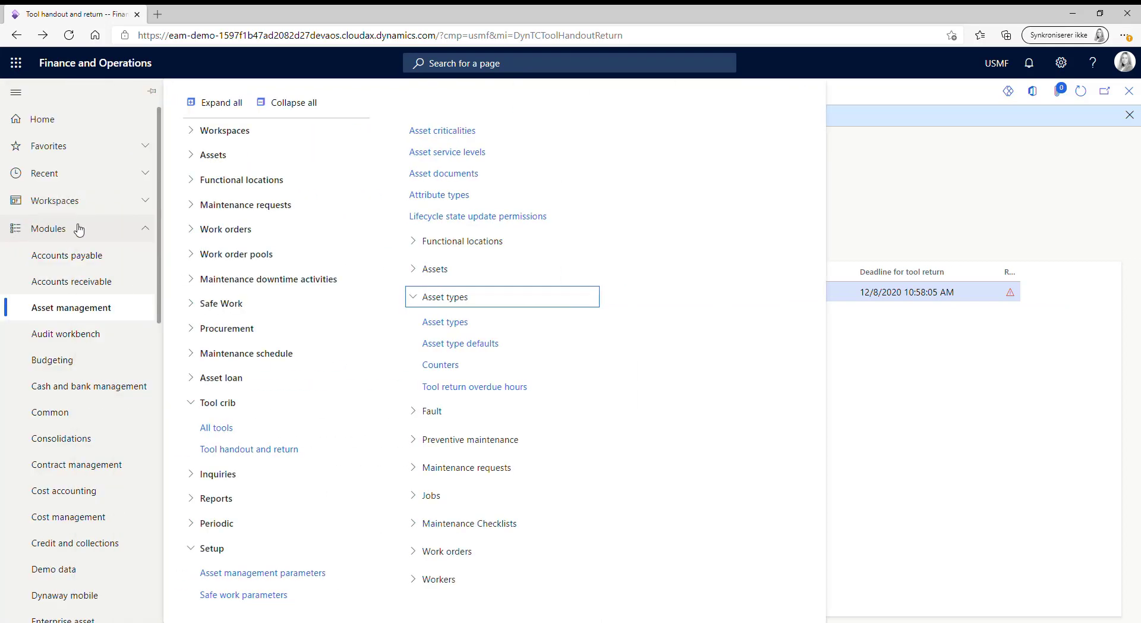
{"action": "left_click", "coordinate": [284, 580]}
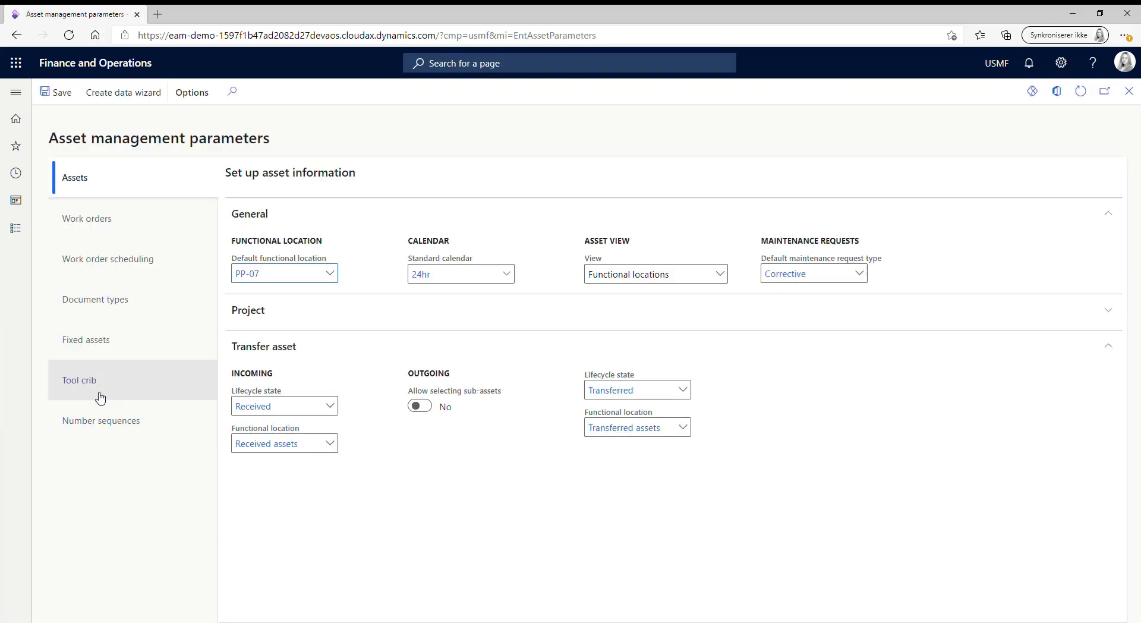
{"action": "left_click", "coordinate": [87, 388]}
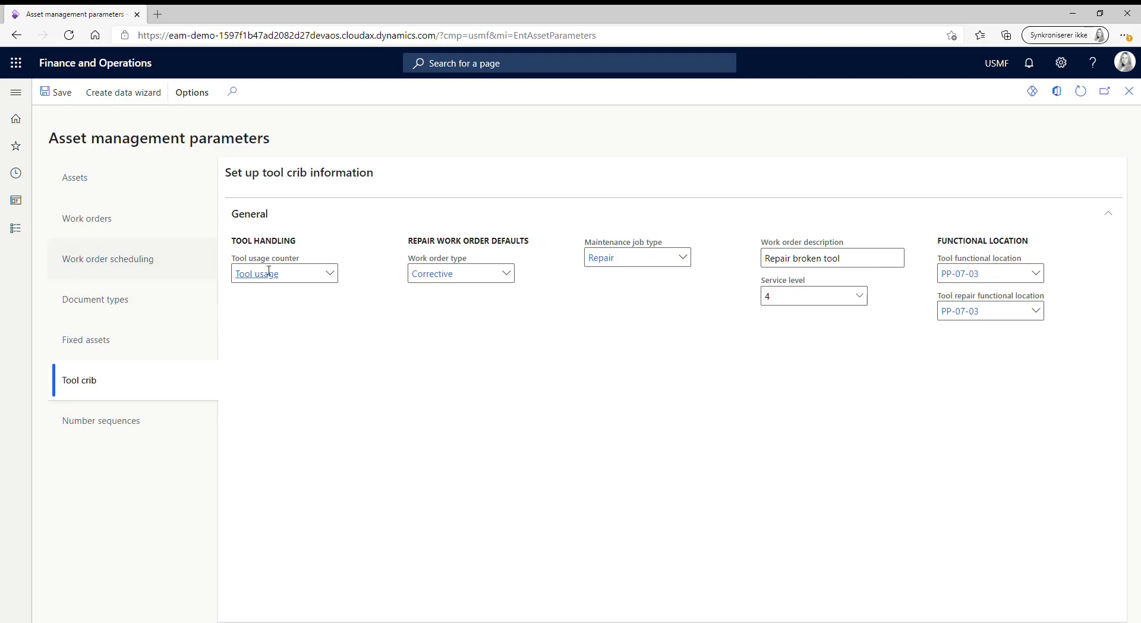
{"action": "mouse_move", "coordinate": [284, 273]}
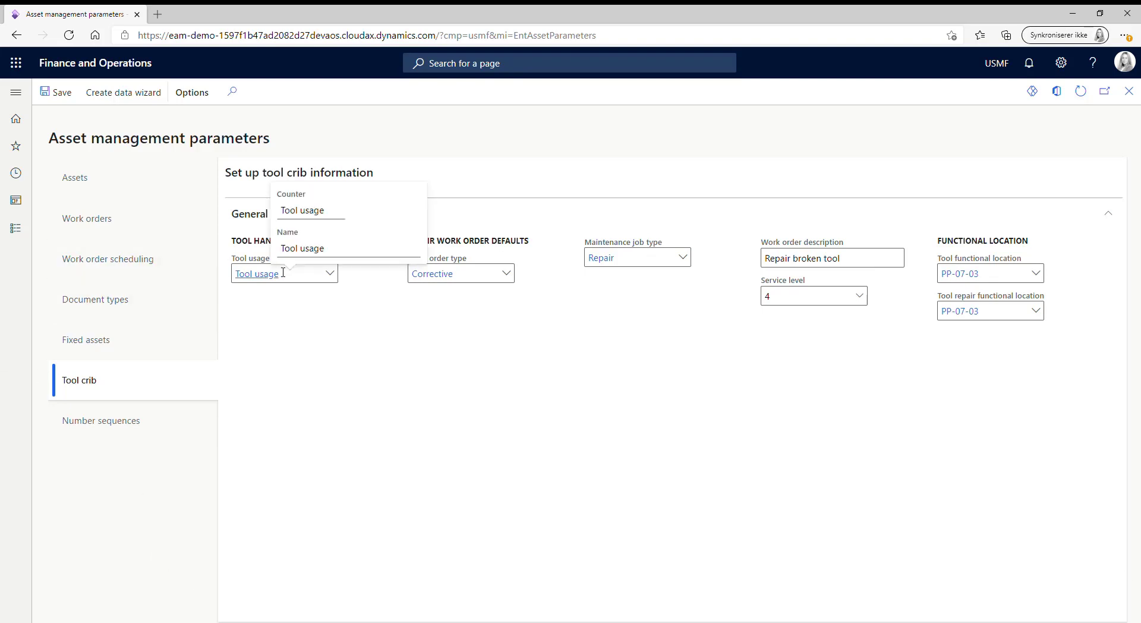